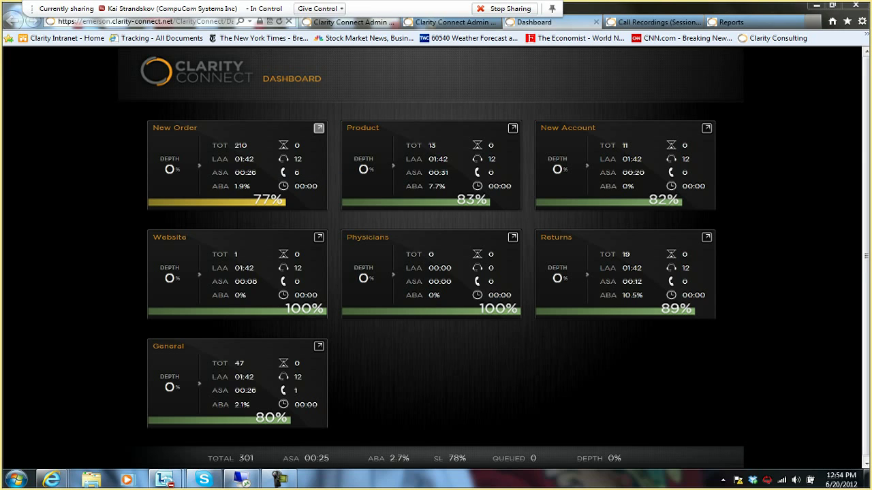
- Open the New Order queue details from the Dashboard tile
left_click(319, 129)
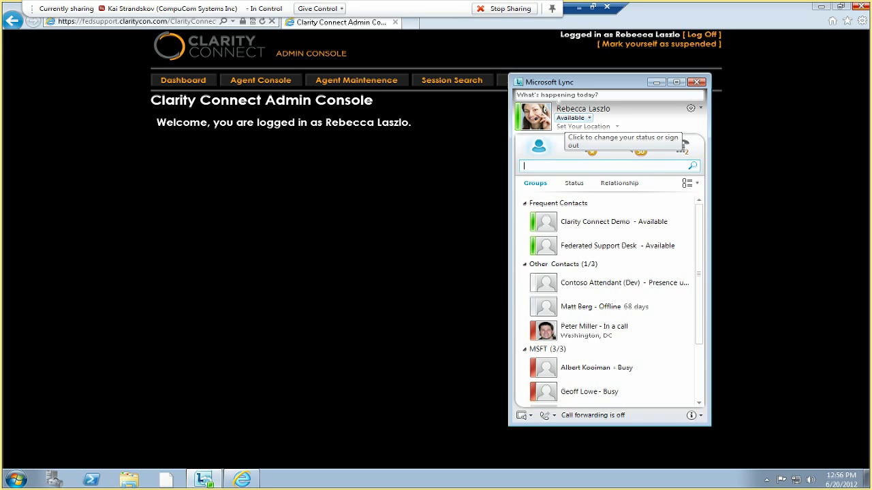
- Check the Admin Console, then return to the Lync contact list to await the call
key("alt+Tab")
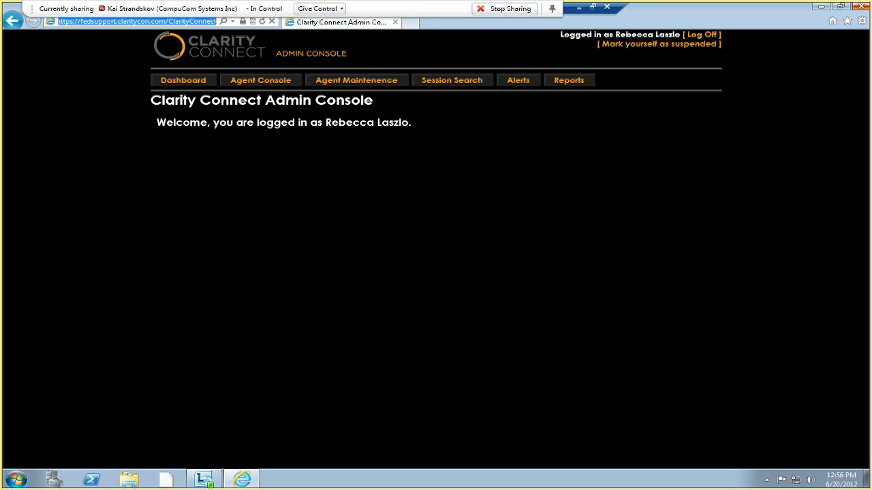
key("alt+Tab")
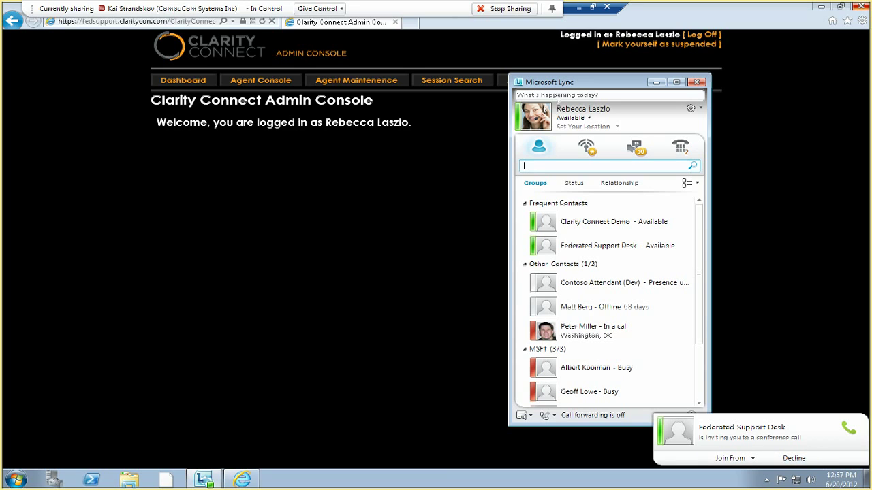
- Accept the Federated Support Desk conference call invitation
left_click(743, 432)
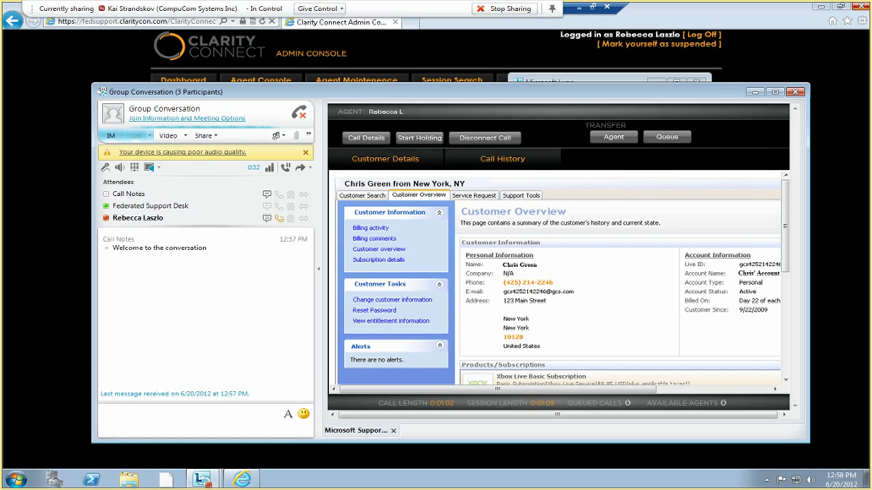
- Maximize the Group Conversation window to show the full Customer Overview
left_click(774, 91)
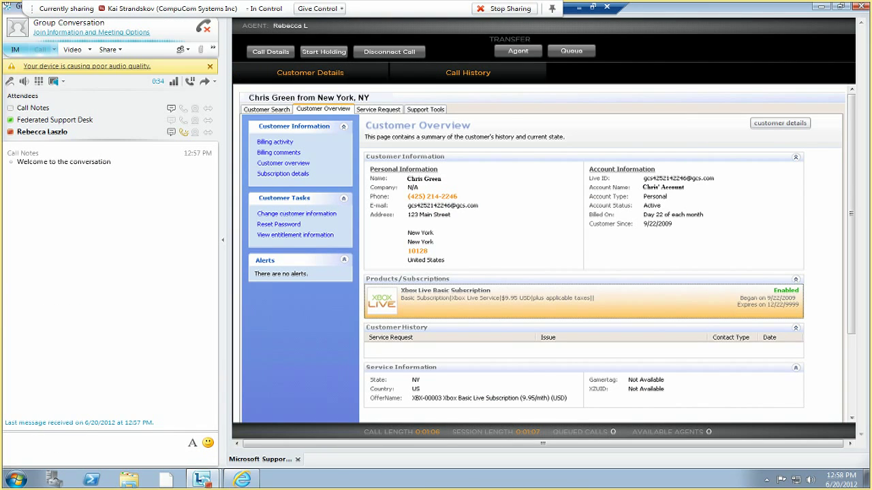